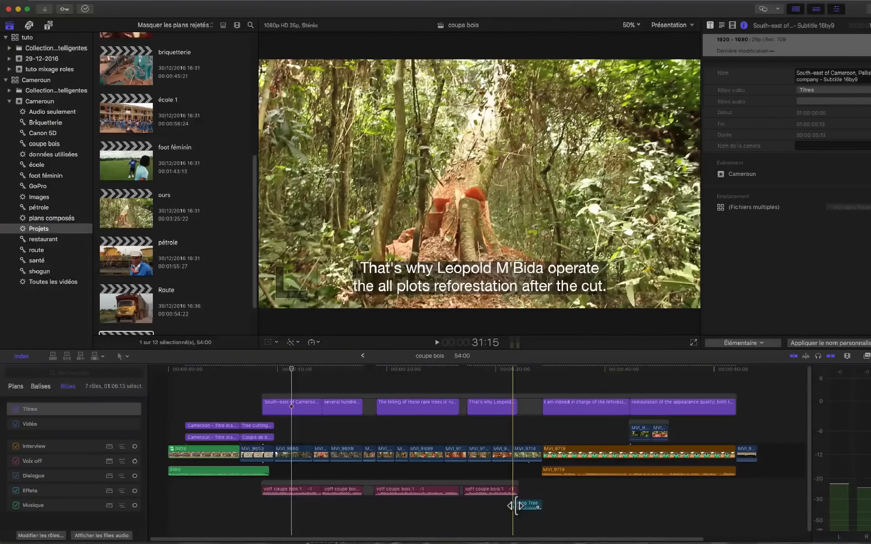
# Play back the falling-tree passage and the opening of the coupe bois timeline.
pyautogui.press('space')
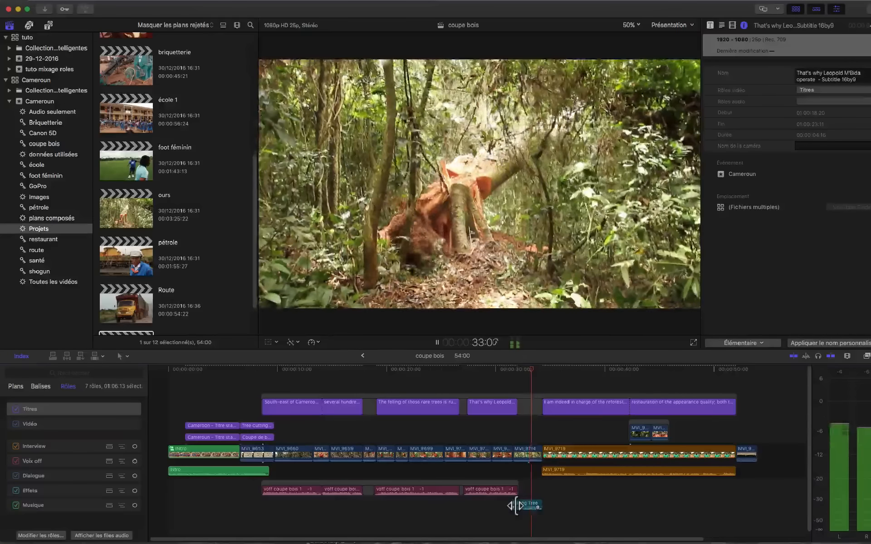
pyautogui.press('space')
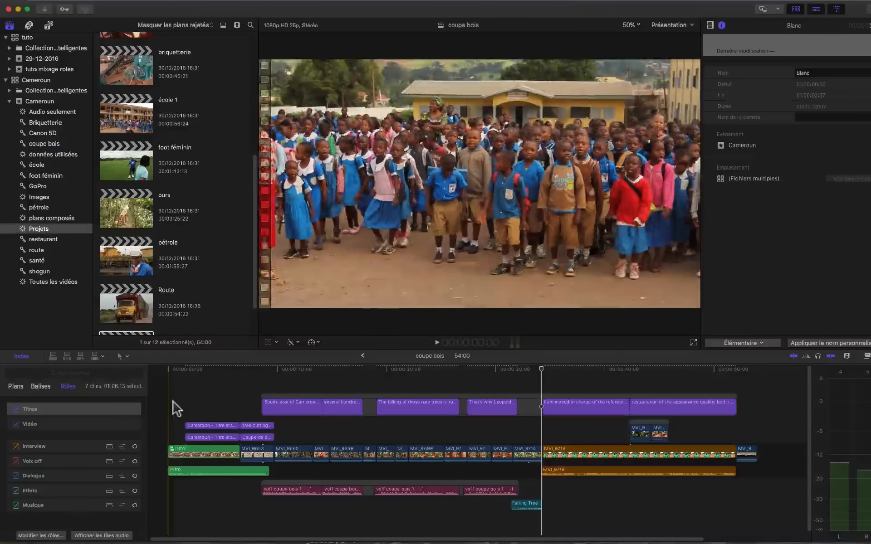
pyautogui.press('space')
pyautogui.press('space')
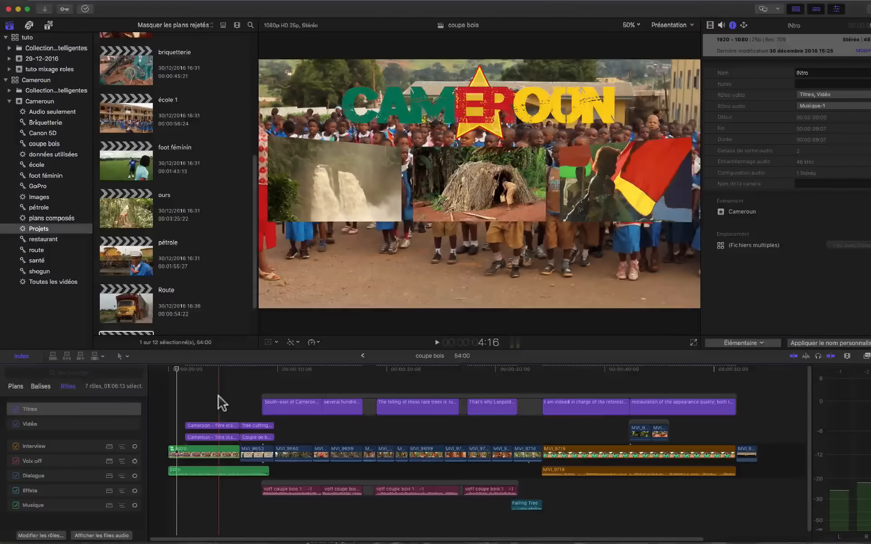
# Review the video and audio roles defined for the Cameroun library, including the Titres subroles, and leave them as they are.
pyautogui.click(40, 535)
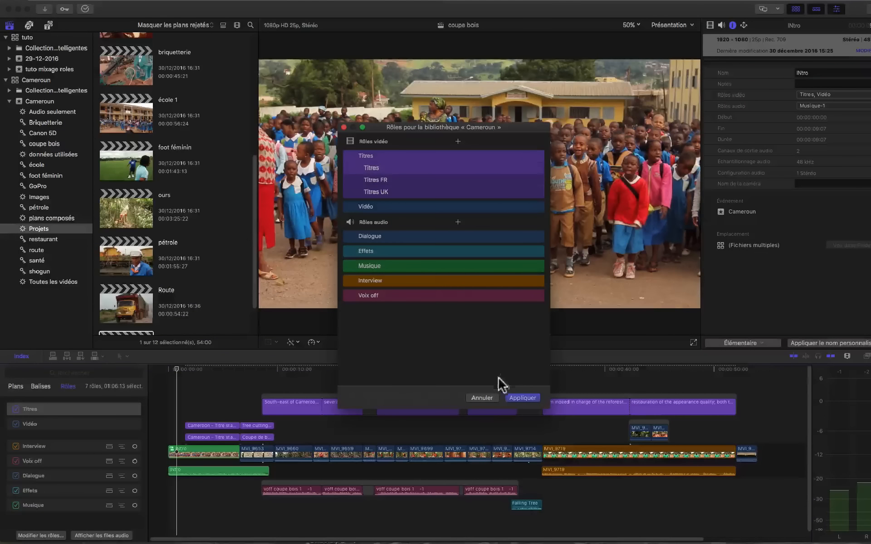
pyautogui.click(482, 397)
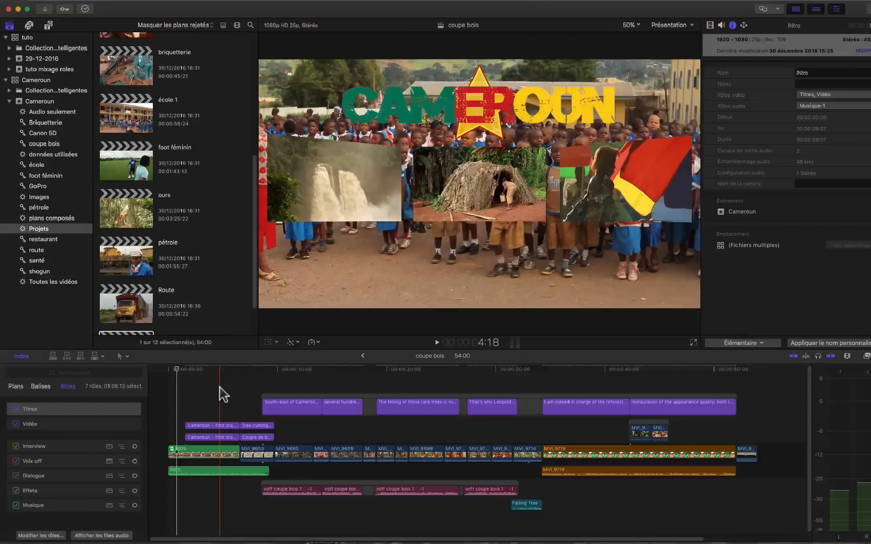
# At about 4:18 in the intro, compare the two stacked country titles by disabling and re-enabling the upper Cameroon title.
pyautogui.click(220, 390)
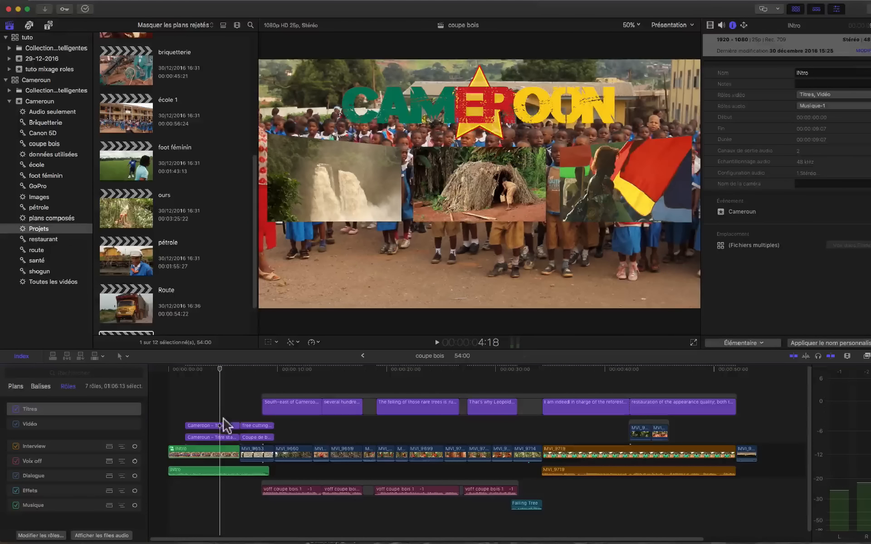
pyautogui.click(217, 437)
pyautogui.click(216, 437)
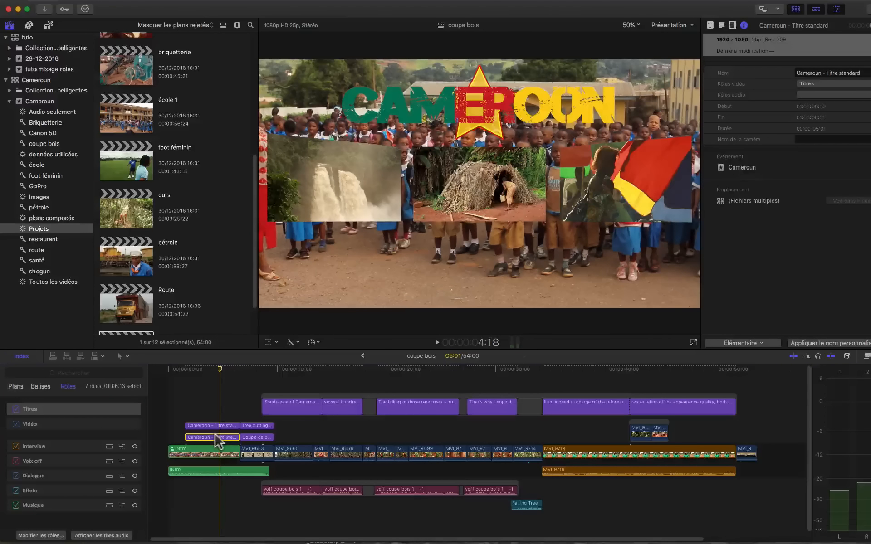
pyautogui.click(216, 426)
pyautogui.press('v')
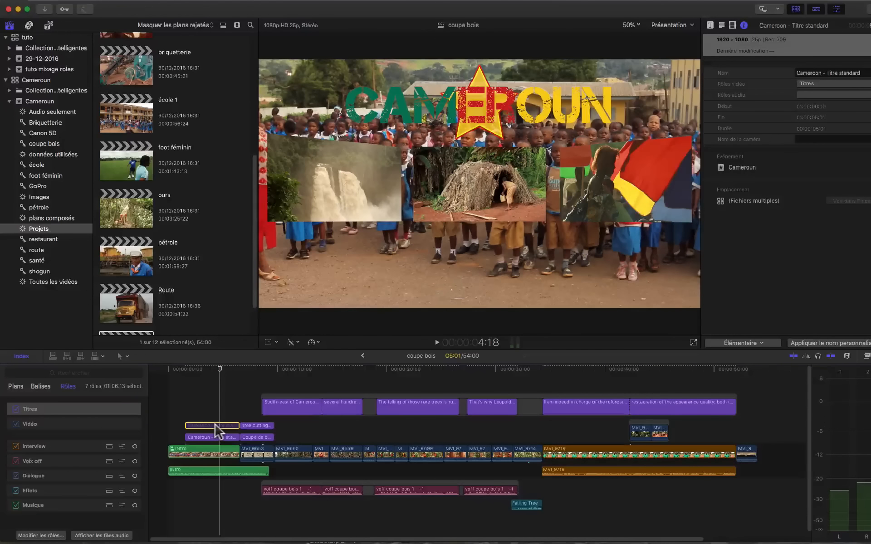
pyautogui.press('v')
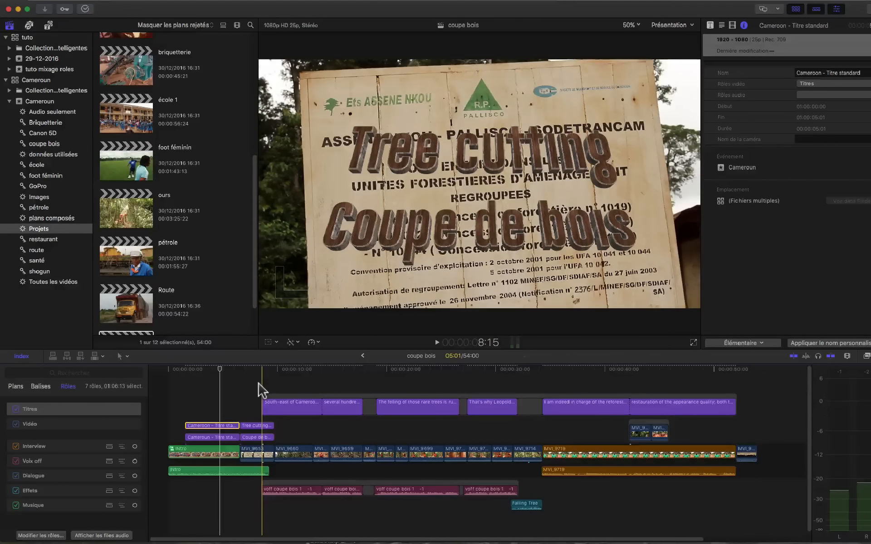
# Play back the English-subtitled bulldozer passage and the start of the interview.
pyautogui.press('space')
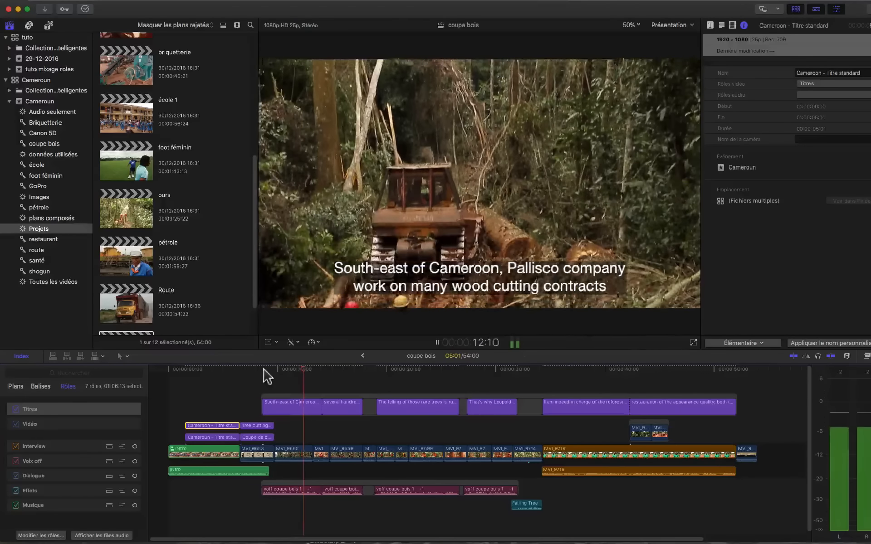
pyautogui.press('space')
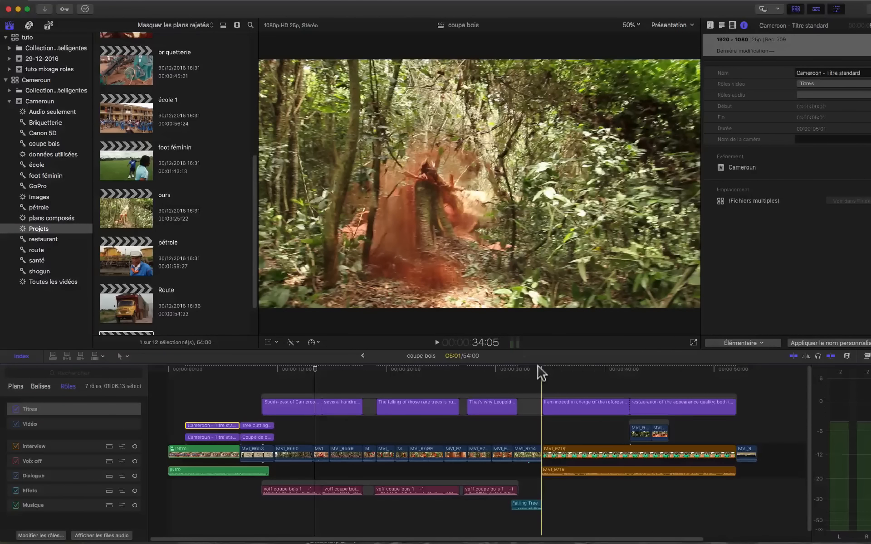
pyautogui.press('space')
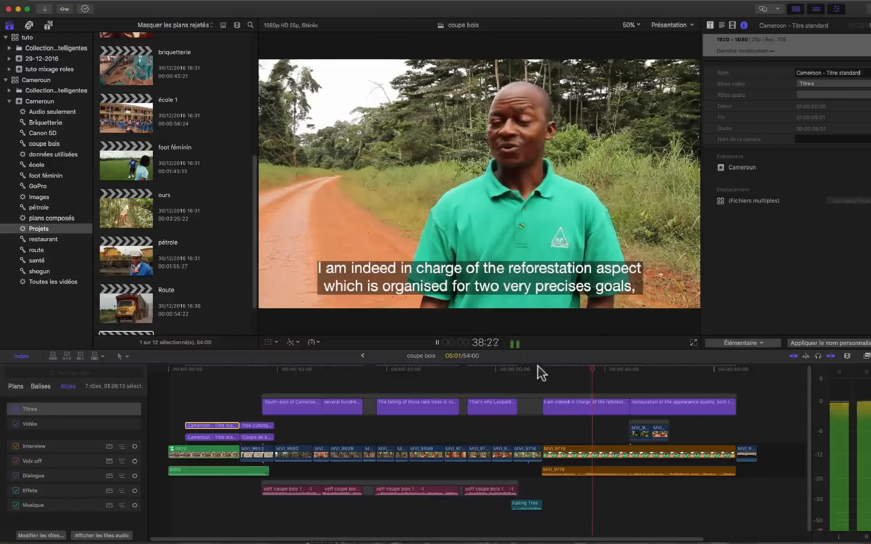
pyautogui.press('space')
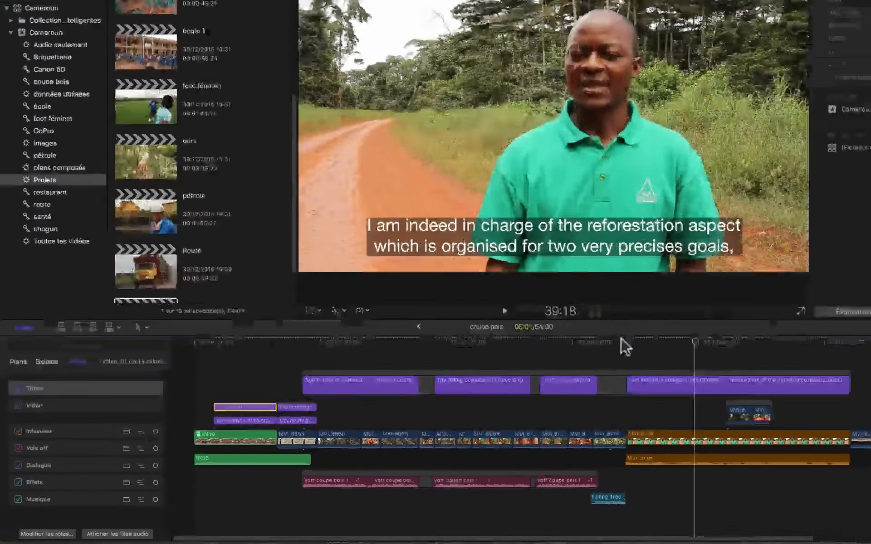
# Select the English titles and subtitles in the timeline and expand the Titres role into its subroles.
pyautogui.moveTo(857, 369); pyautogui.dragTo(209, 405)
pyautogui.click(155, 388)
# Switch the Titres FR and Titres UK subroles off and back on to compare which titles each one controls.
pyautogui.click(18, 423)
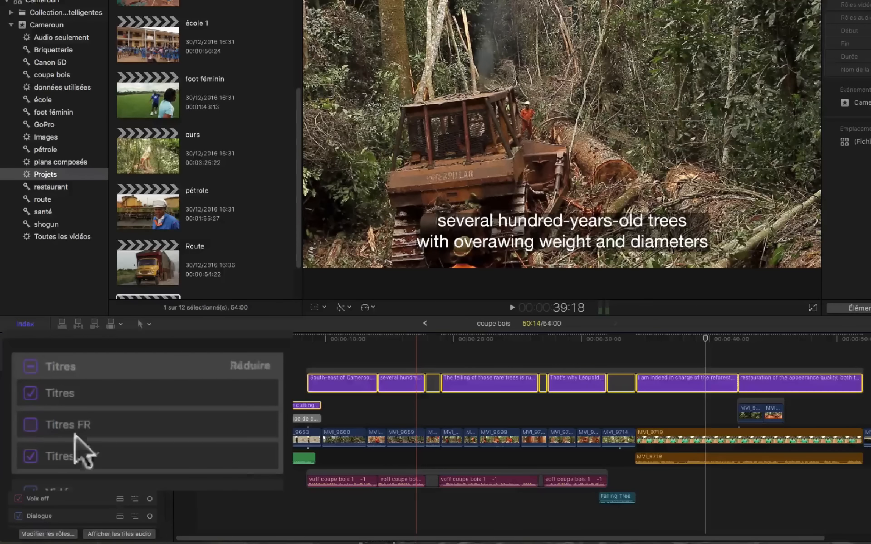
pyautogui.click(30, 425)
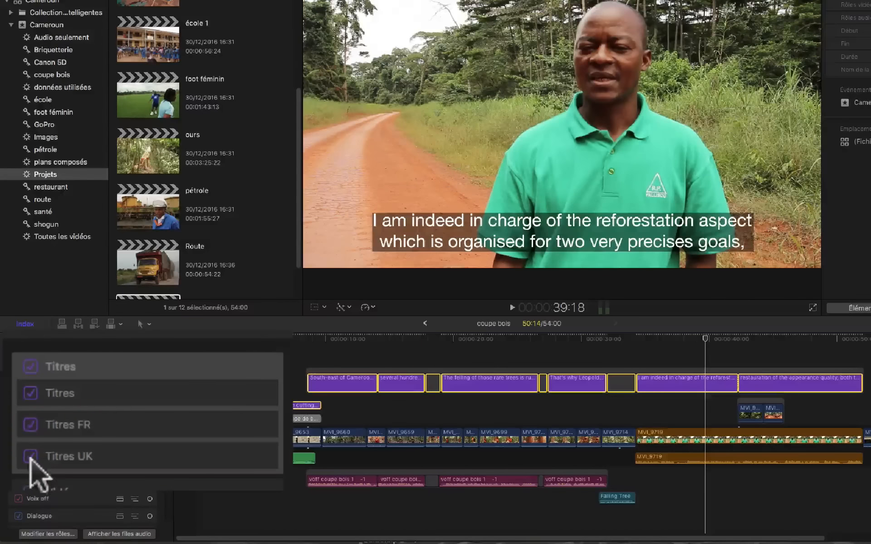
pyautogui.click(18, 435)
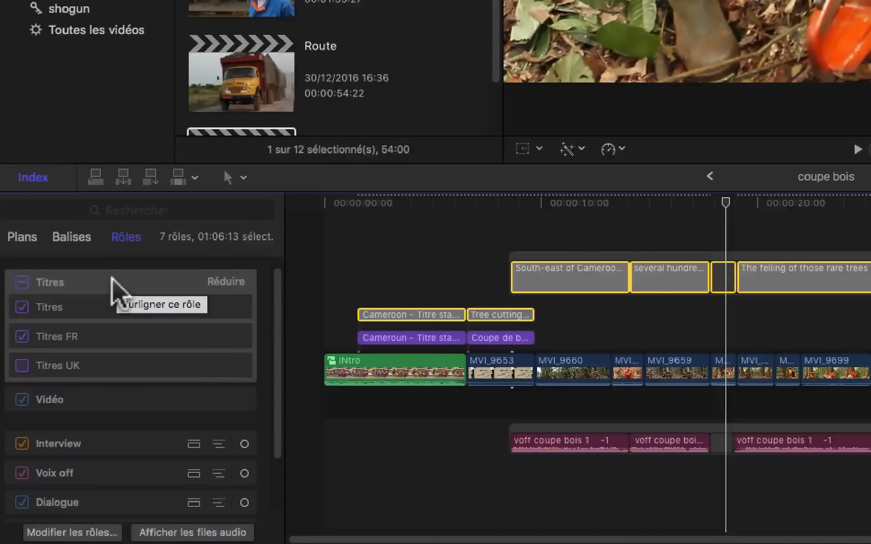
pyautogui.click(233, 281)
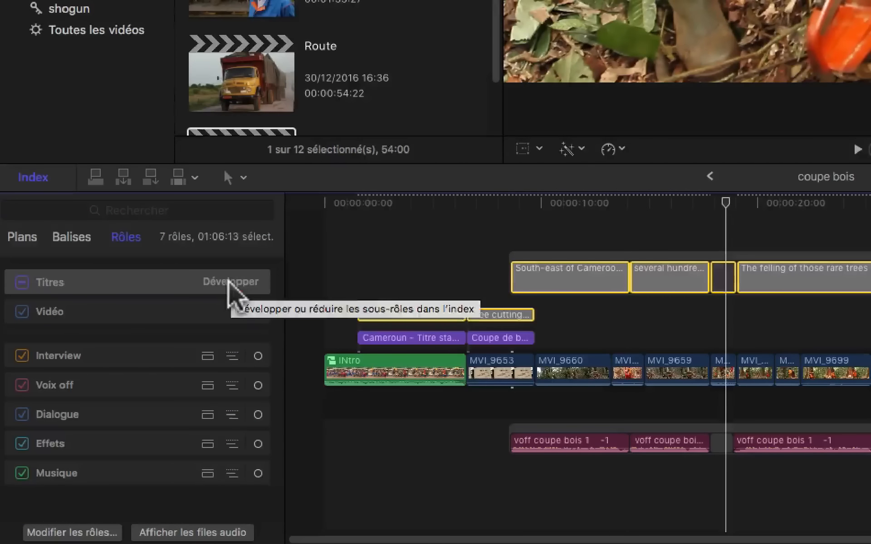
pyautogui.click(230, 282)
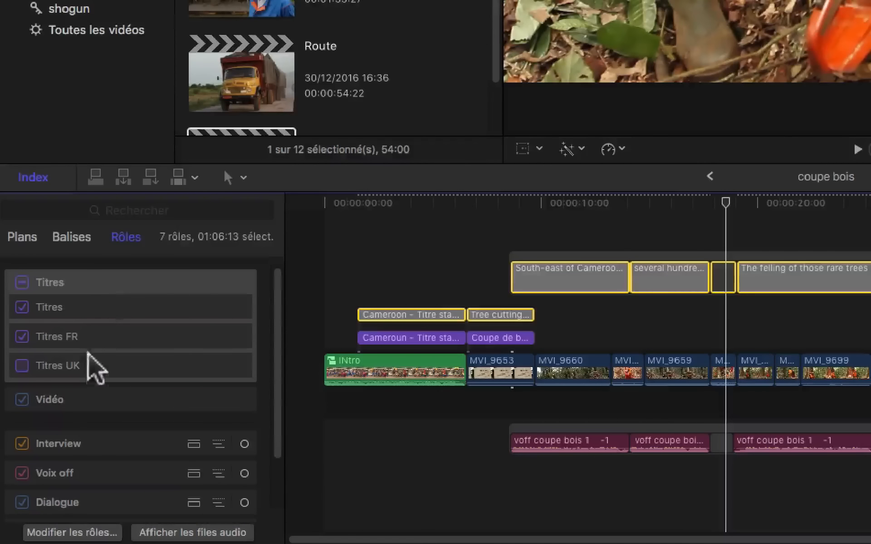
pyautogui.click(19, 366)
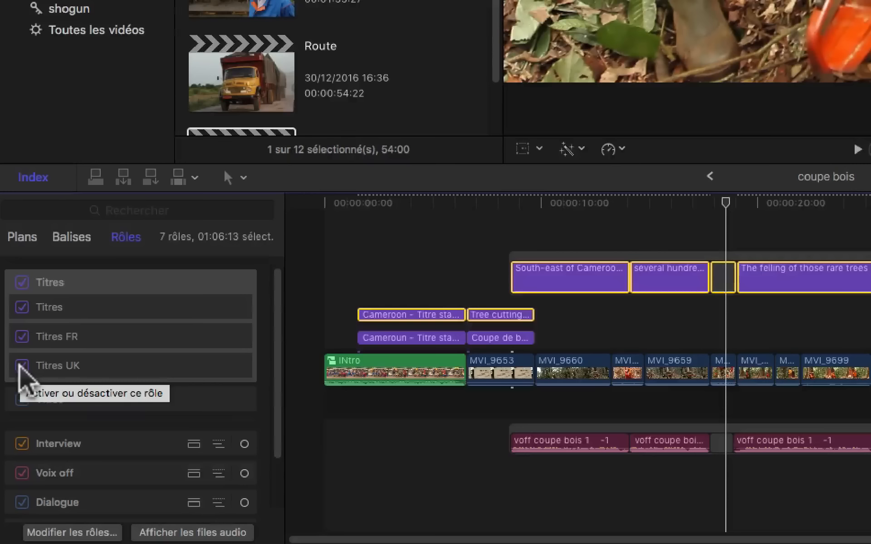
pyautogui.click(21, 366)
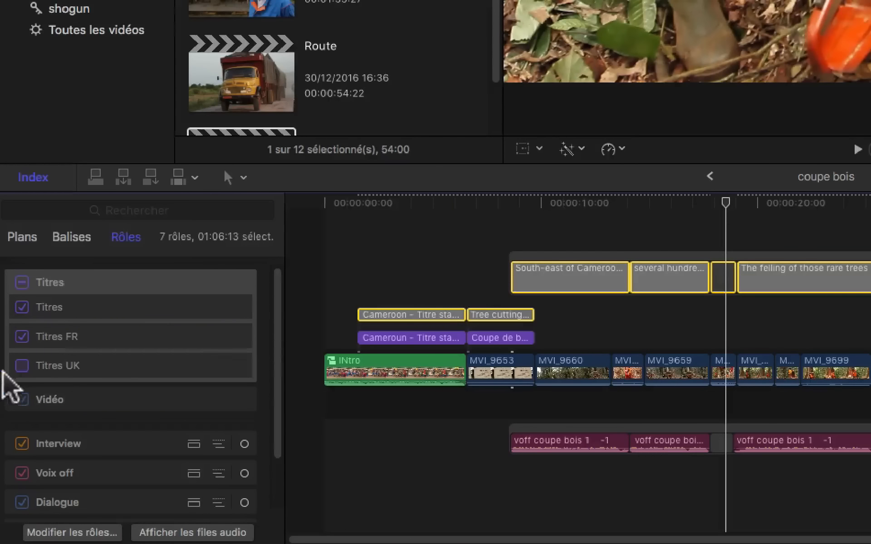
pyautogui.click(21, 365)
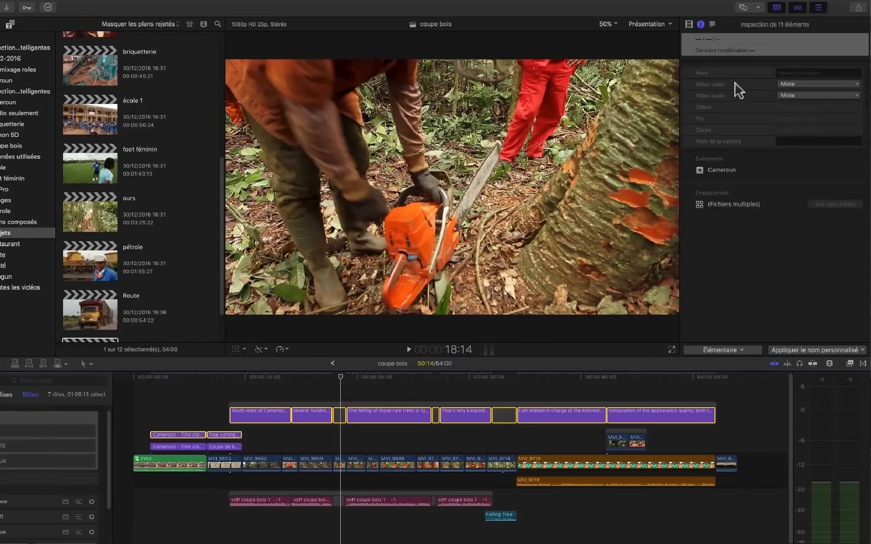
# Start an Export ProRes share of the coupe bois project and show its export settings.
pyautogui.click(856, 7)
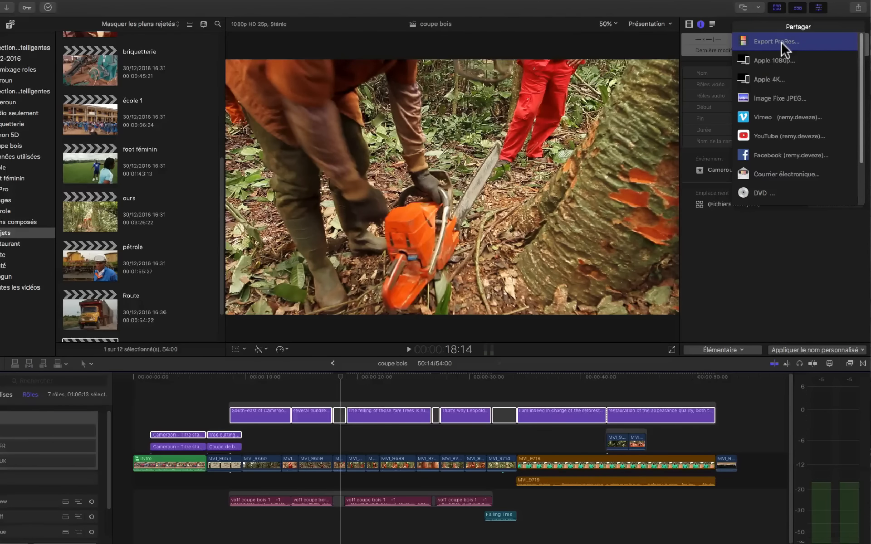
pyautogui.click(782, 44)
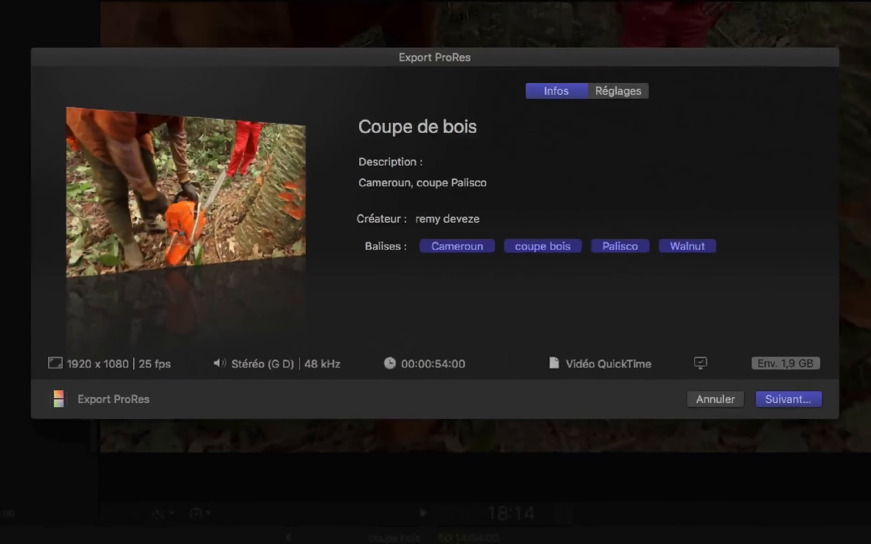
pyautogui.click(622, 91)
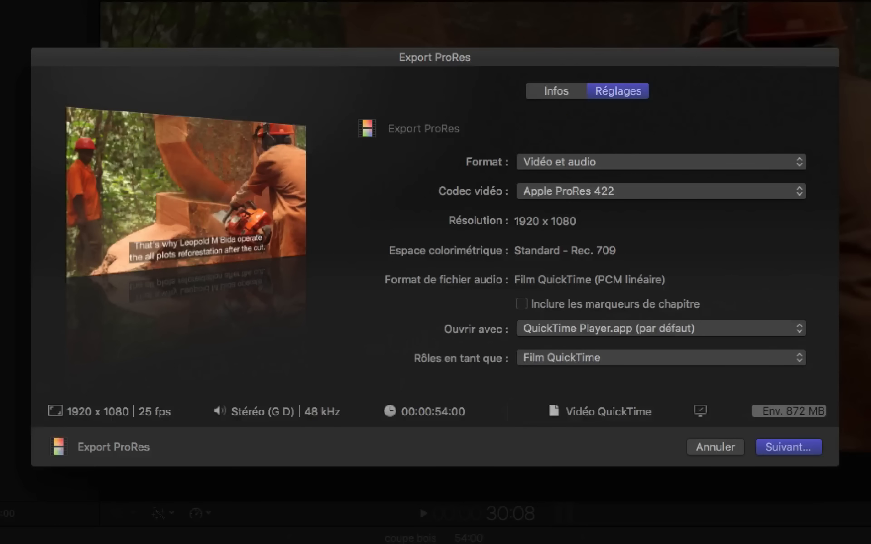
# Try the Apple ProRes 4444 XQ codec and set the export's video codec to Apple ProRes 4444.
pyautogui.click(712, 191)
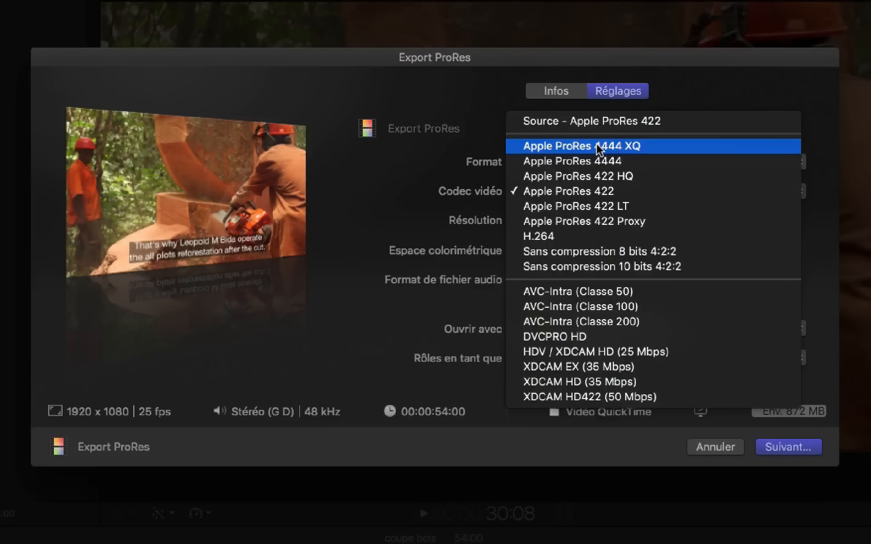
pyautogui.click(598, 163)
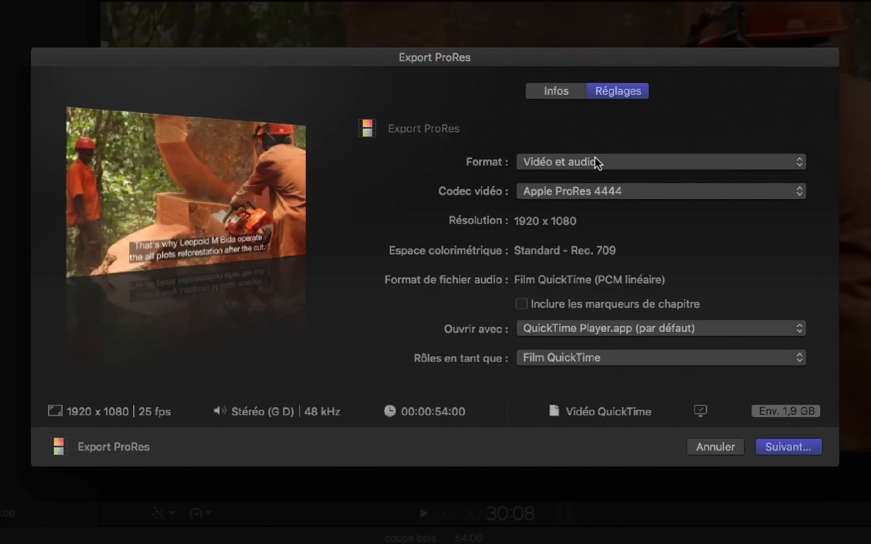
pyautogui.click(606, 189)
pyautogui.click(604, 184)
pyautogui.click(605, 190)
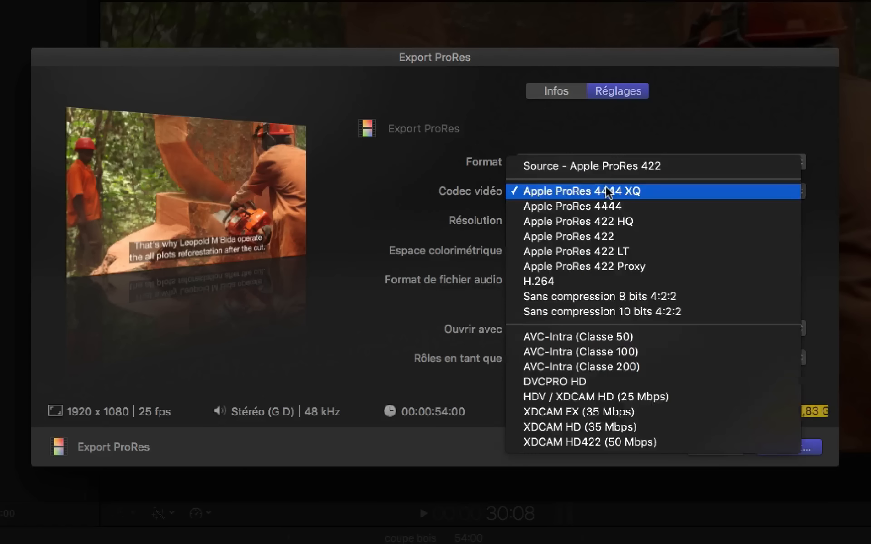
pyautogui.click(605, 205)
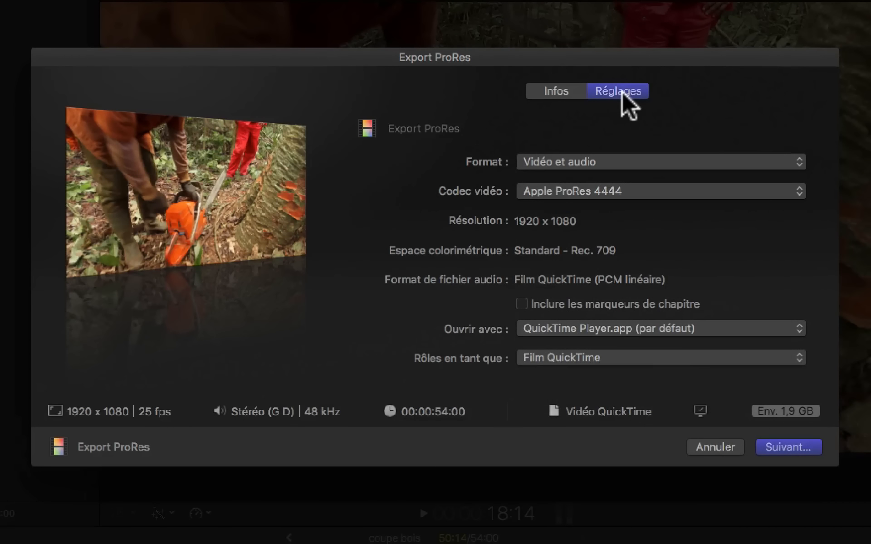
# Export the roles as a Séquence QuickTime multi-pistes, limiting the titles in the video track to Titres FR.
pyautogui.click(681, 357)
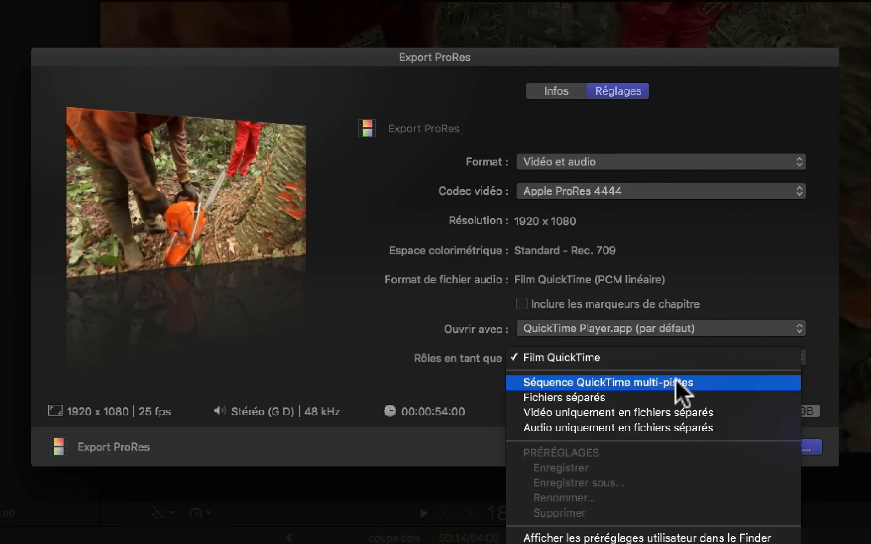
pyautogui.click(676, 381)
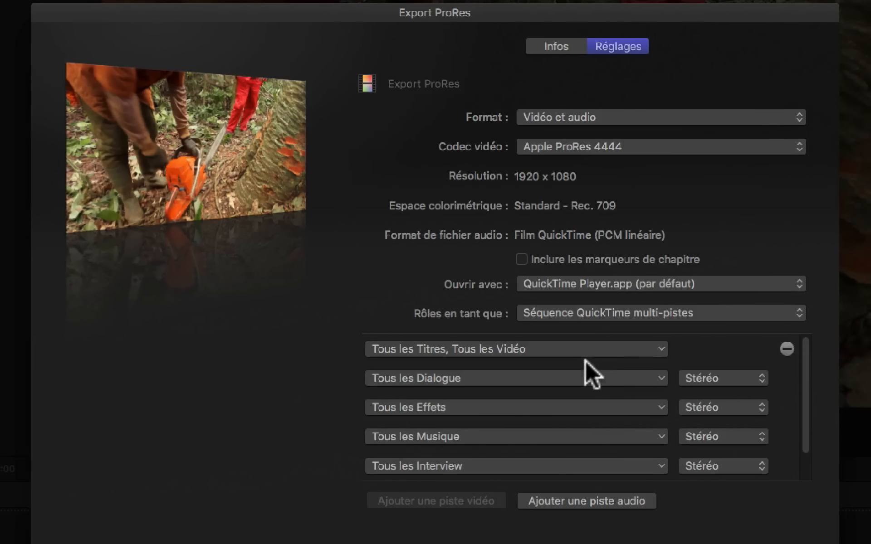
pyautogui.click(660, 347)
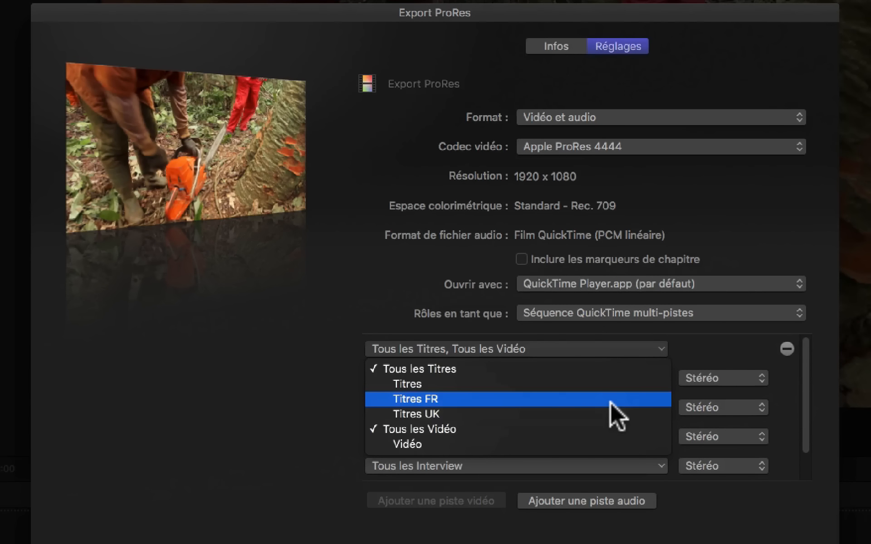
pyautogui.click(610, 400)
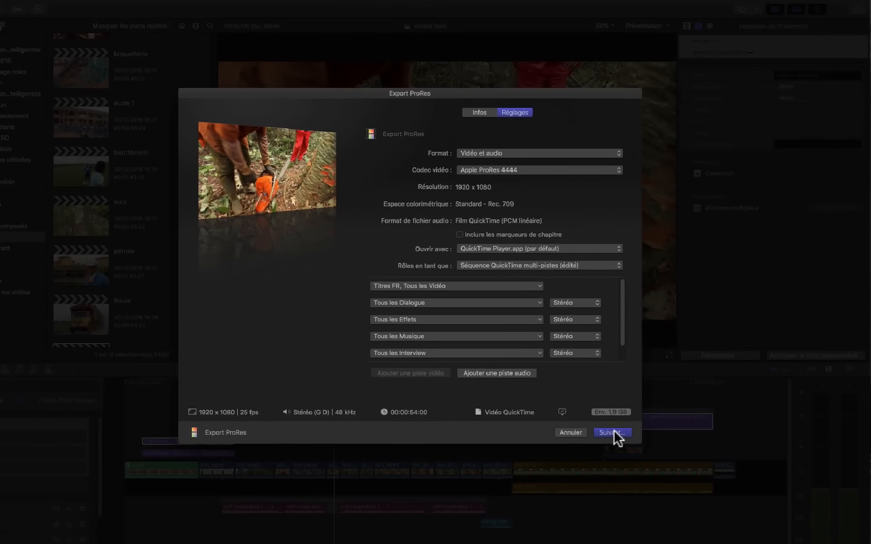
# Save the export to the Desktop under the name "coupe de bois VFR".
pyautogui.click(612, 433)
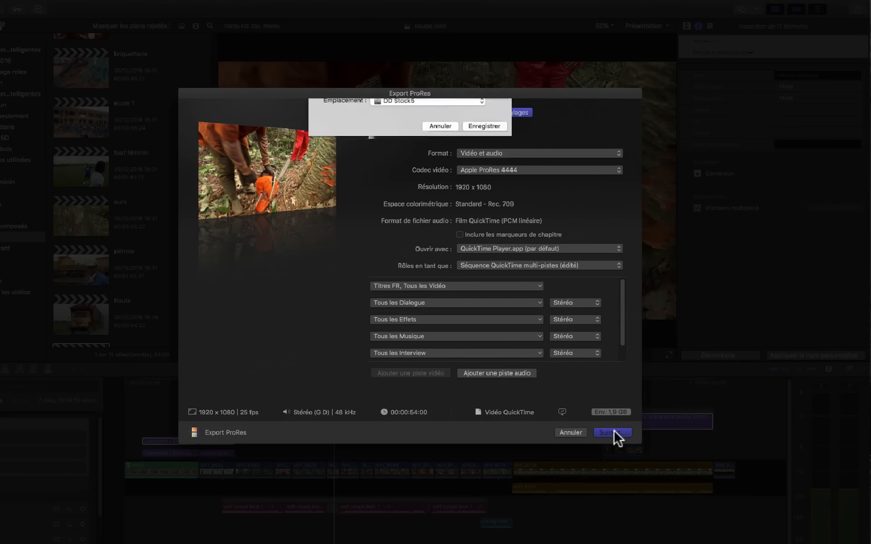
pyautogui.write('cou')
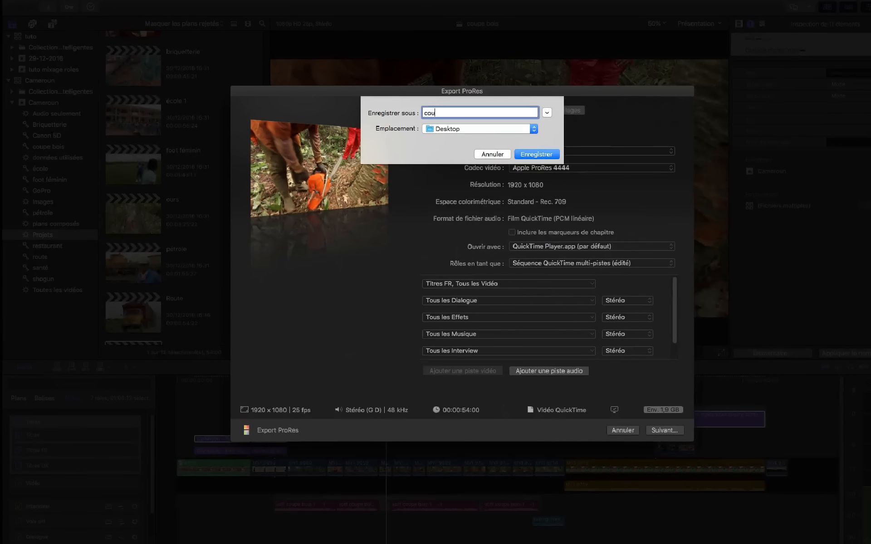
pyautogui.write('pe de bois VFR')
pyautogui.click(549, 153)
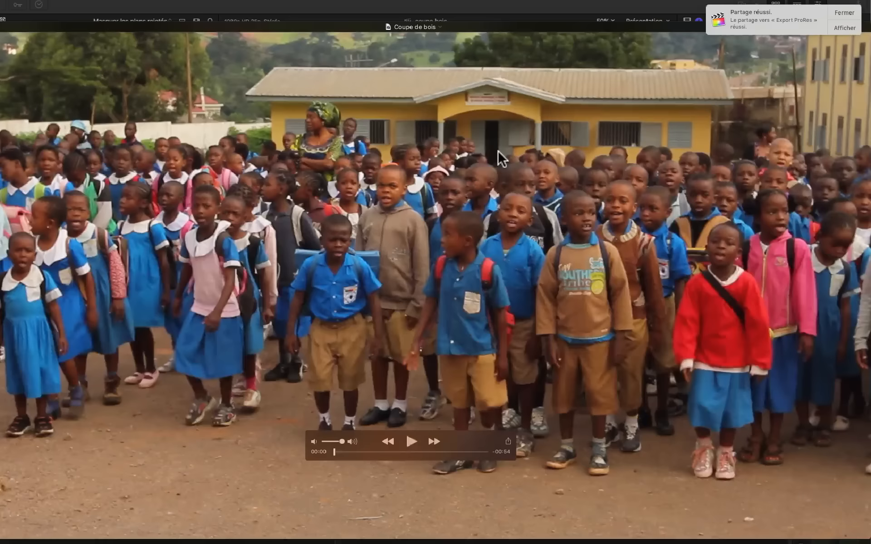
# Play back the exported French-titled movie, close it and dismiss the share notification.
pyautogui.press('space')
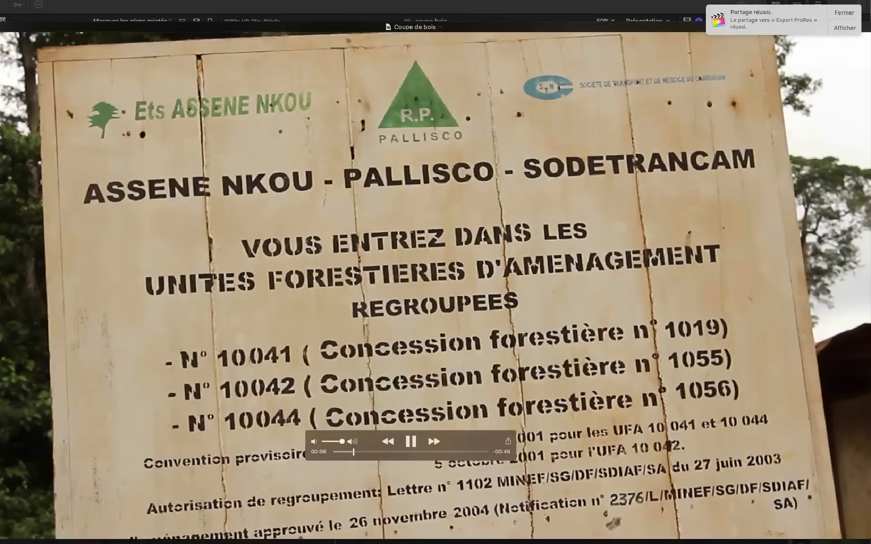
pyautogui.press('super+w')
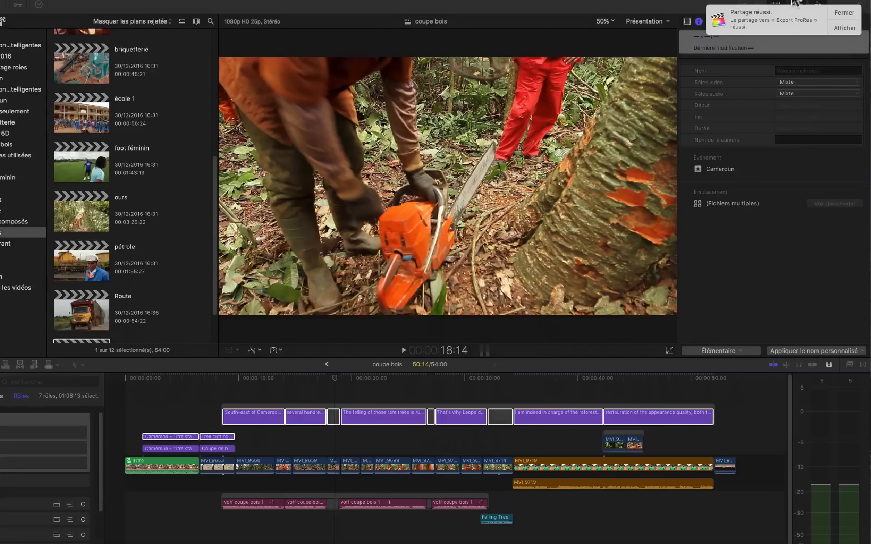
pyautogui.click(840, 15)
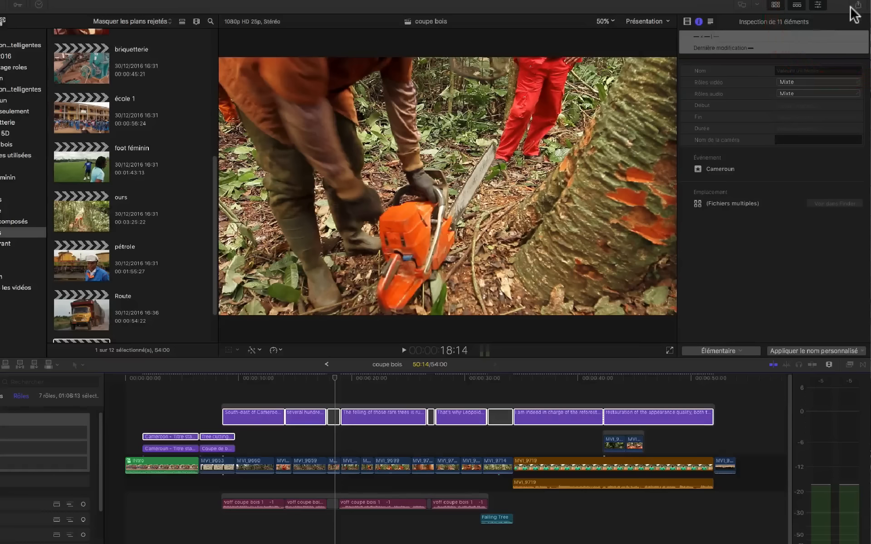
# Start another Export ProRes share with roles as Séquence QuickTime multi-pistes, limiting the titles in the video track to Titres UK.
pyautogui.click(859, 6)
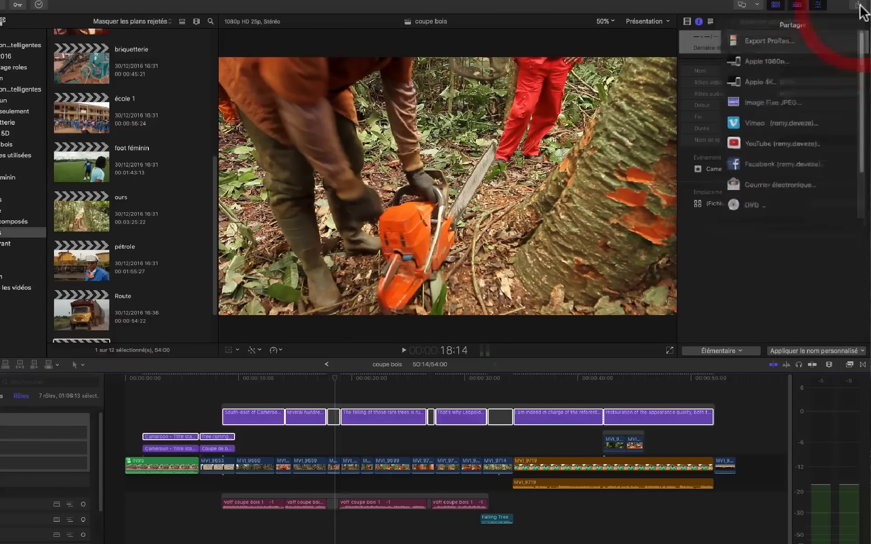
pyautogui.click(827, 40)
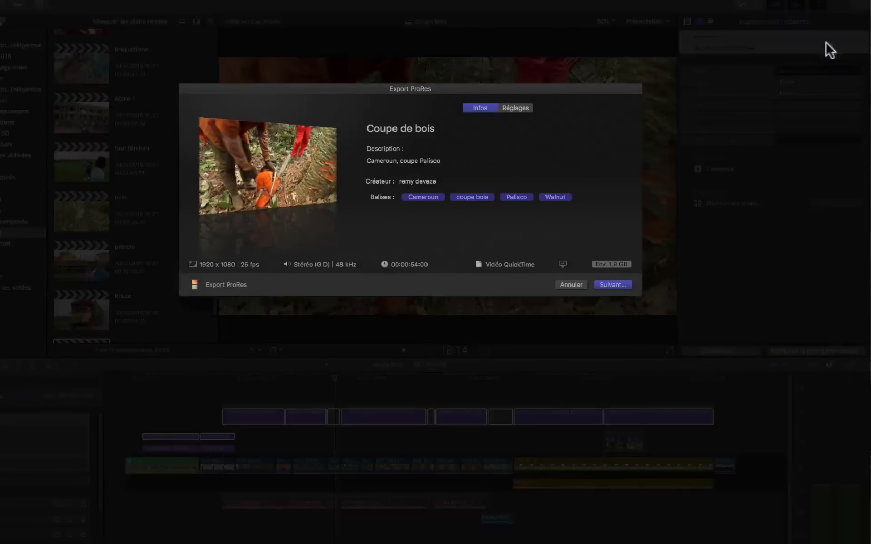
pyautogui.click(510, 109)
pyautogui.click(610, 262)
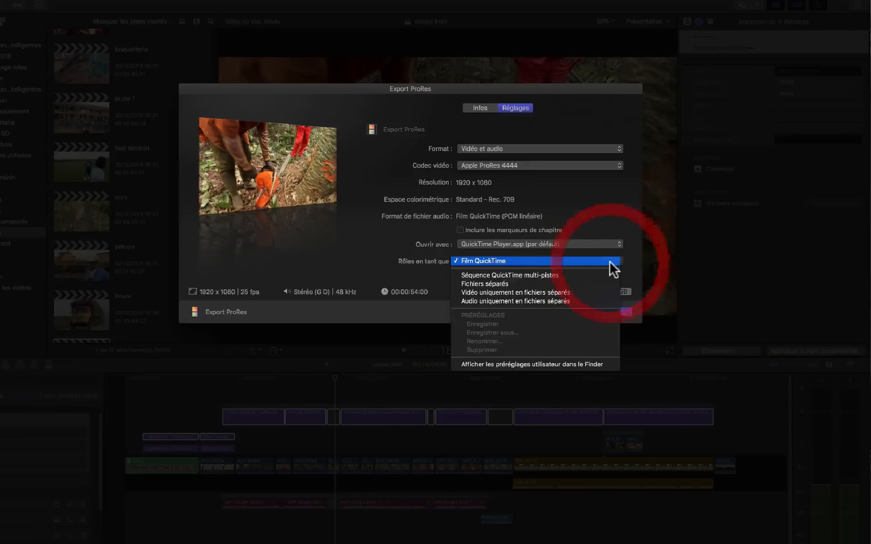
pyautogui.click(575, 282)
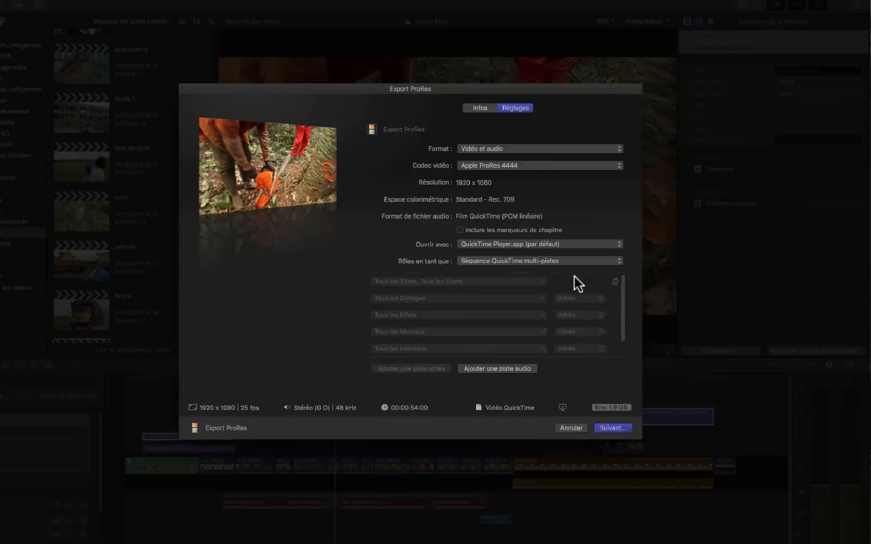
pyautogui.click(538, 282)
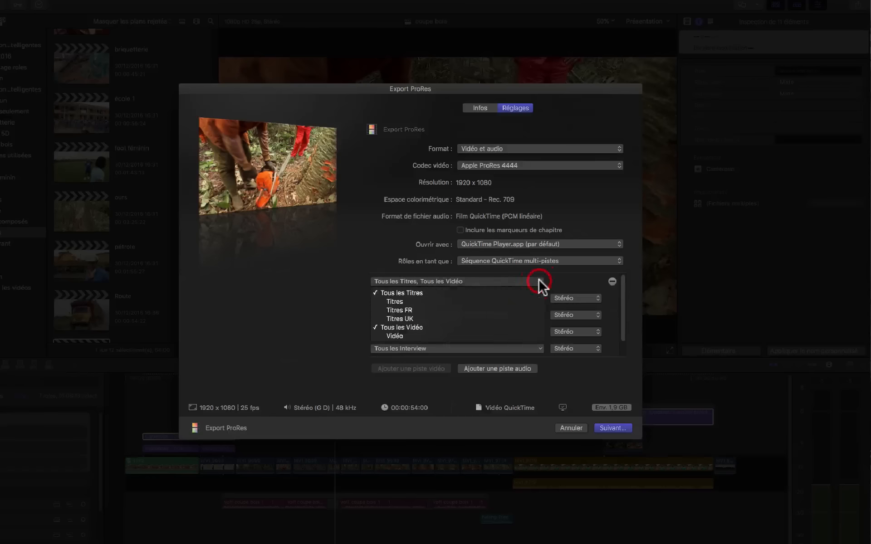
pyautogui.click(472, 319)
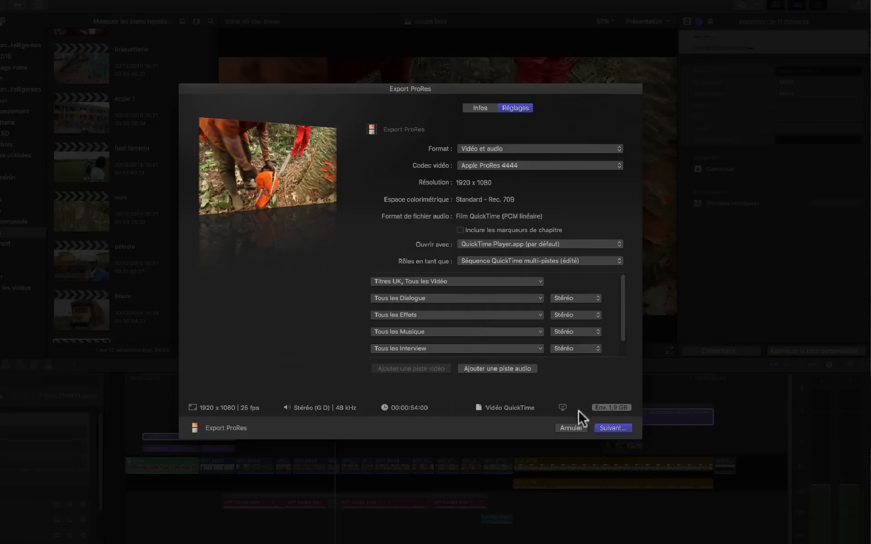
# Save the English-titled export to the Desktop as "Coupe de bois VUK" and close the movie once it opens.
pyautogui.click(610, 428)
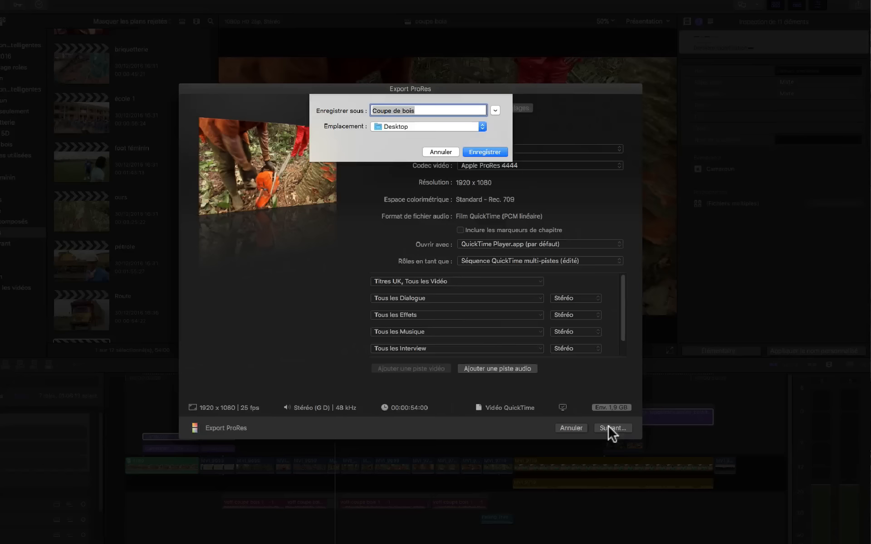
pyautogui.doubleClick(425, 112)
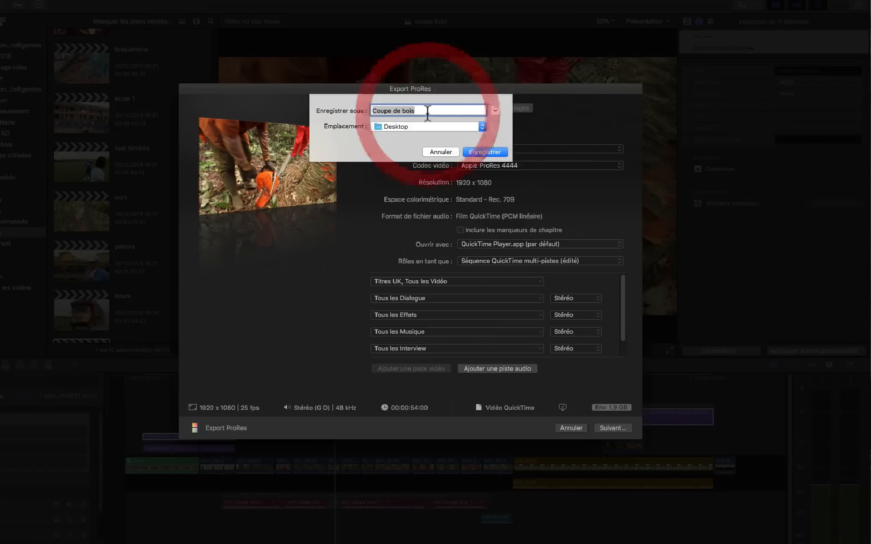
pyautogui.press('Right')
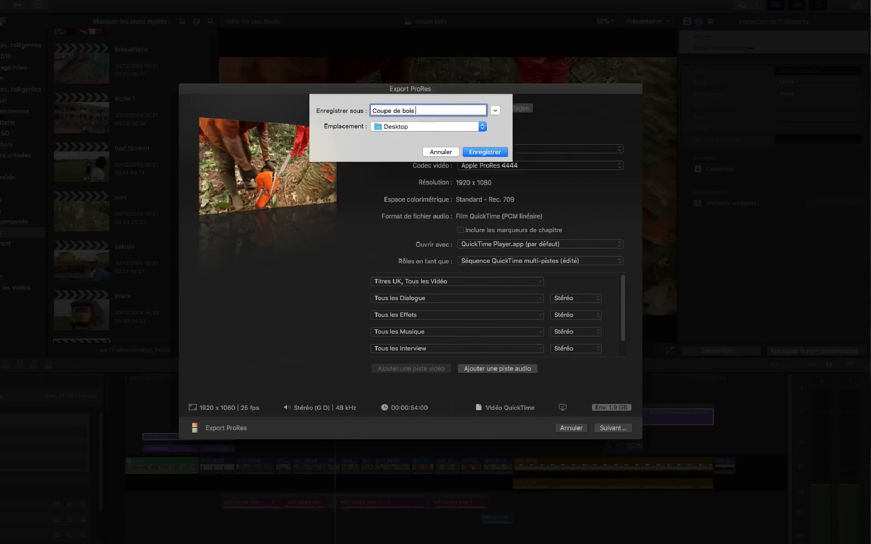
pyautogui.write('VUK')
pyautogui.press('Return')
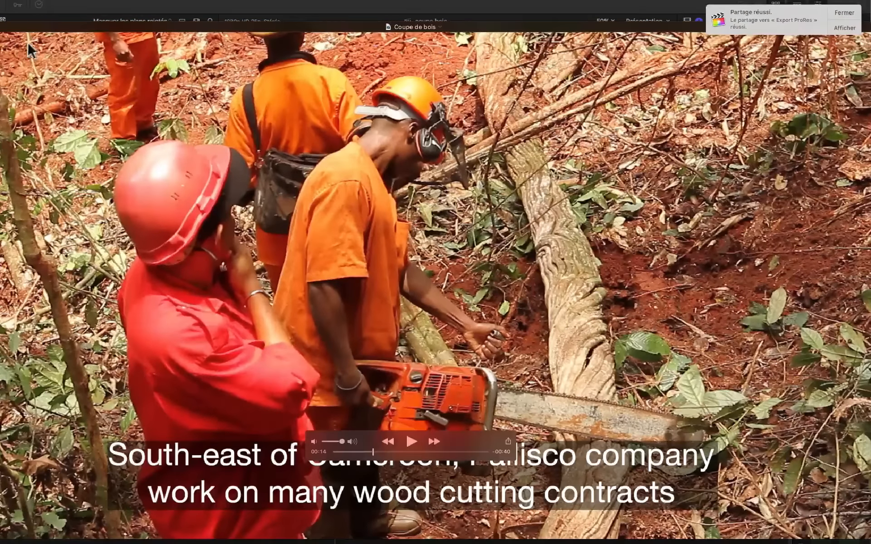
pyautogui.click(1, 27)
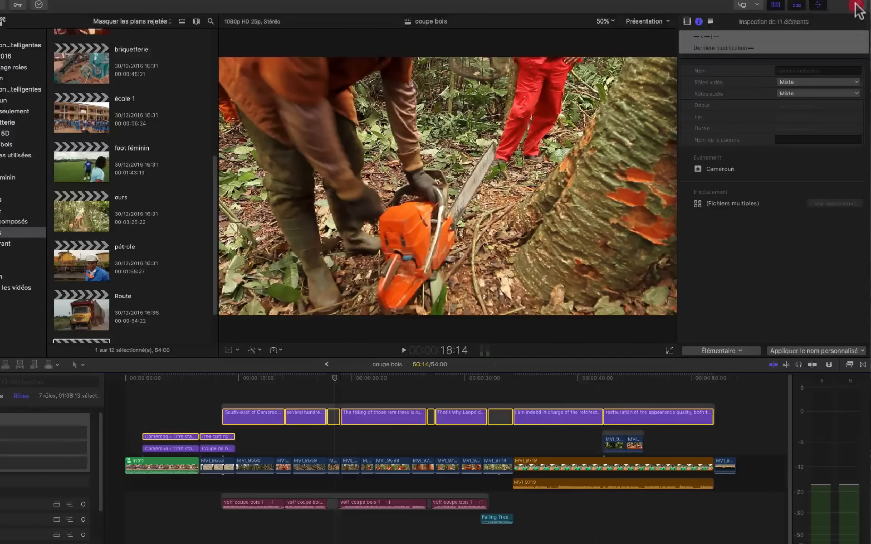
# Start a new Export ProRes share and set its roles to Vidéo uniquement en fichiers séparés.
pyautogui.click(857, 5)
pyautogui.click(790, 38)
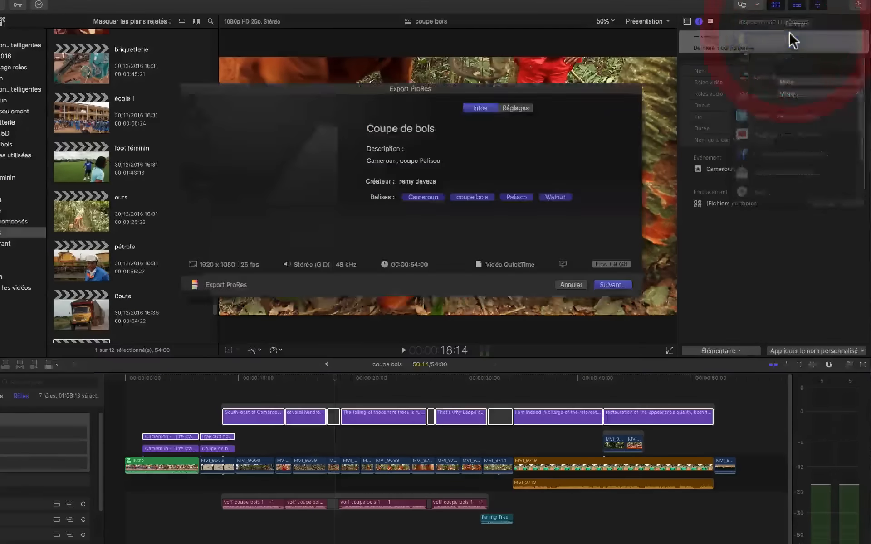
pyautogui.click(512, 105)
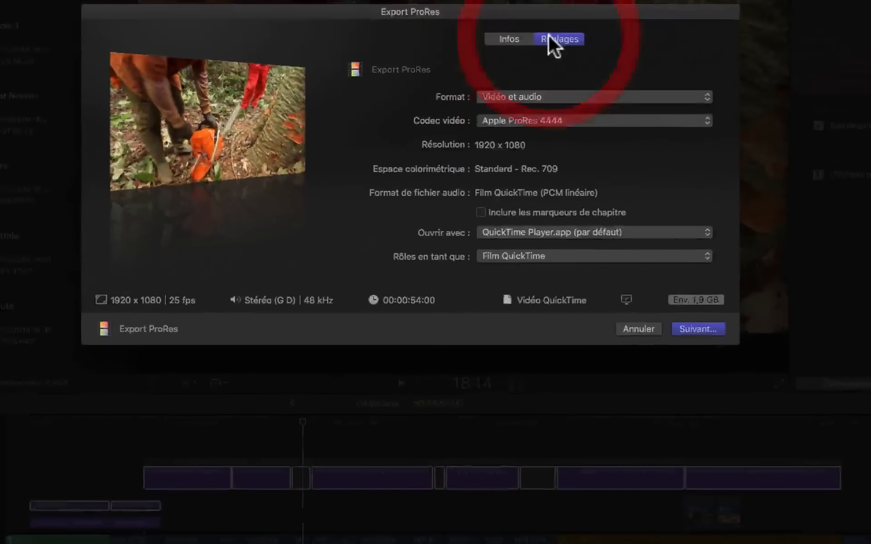
pyautogui.click(653, 258)
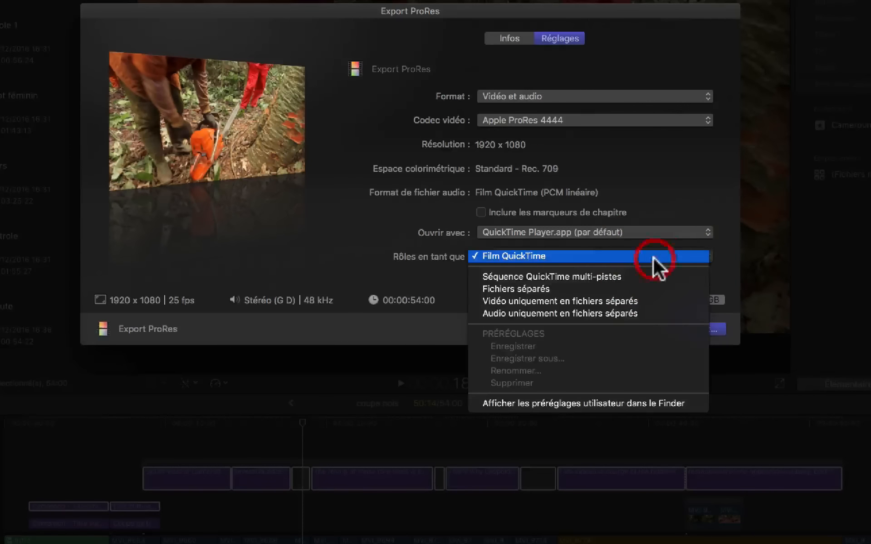
pyautogui.click(570, 297)
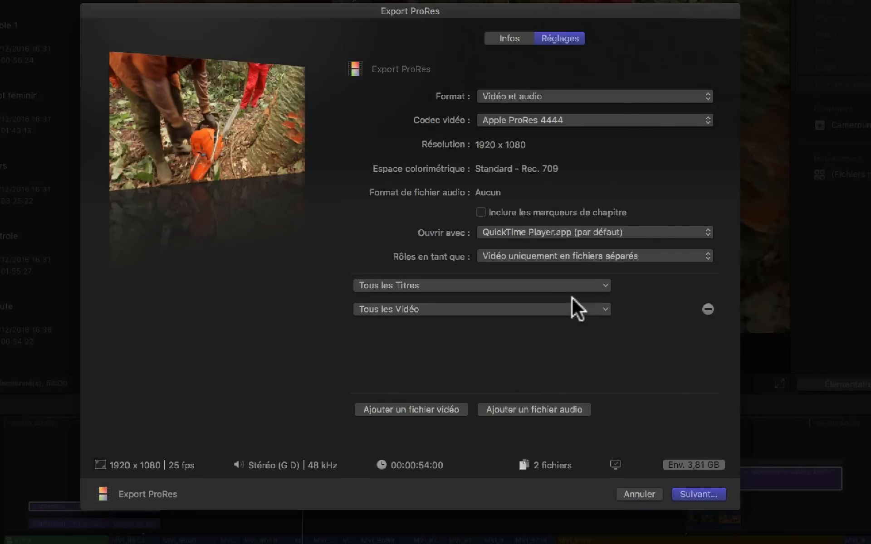
# Add a third video file to the export and assign Titres FR, Titres UK and Tous les Vidéo to the three files respectively.
pyautogui.click(434, 410)
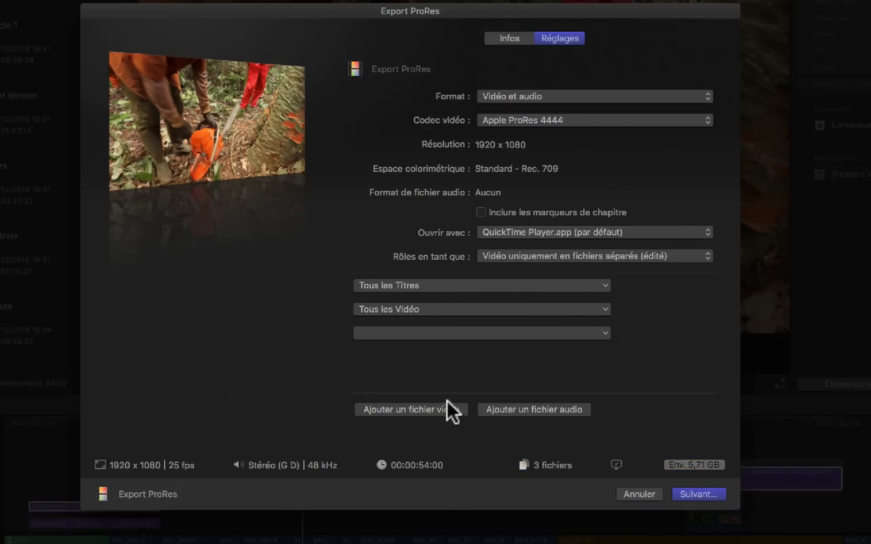
pyautogui.click(600, 285)
pyautogui.click(481, 325)
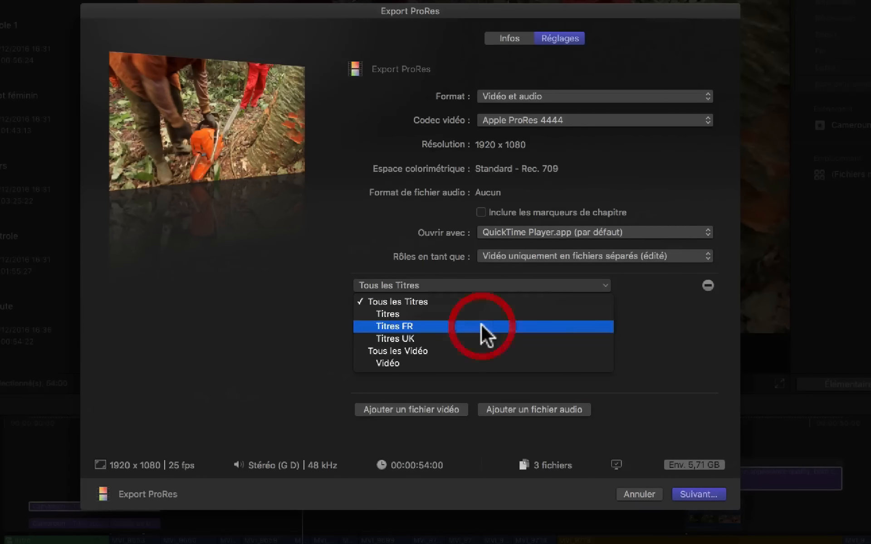
pyautogui.click(602, 305)
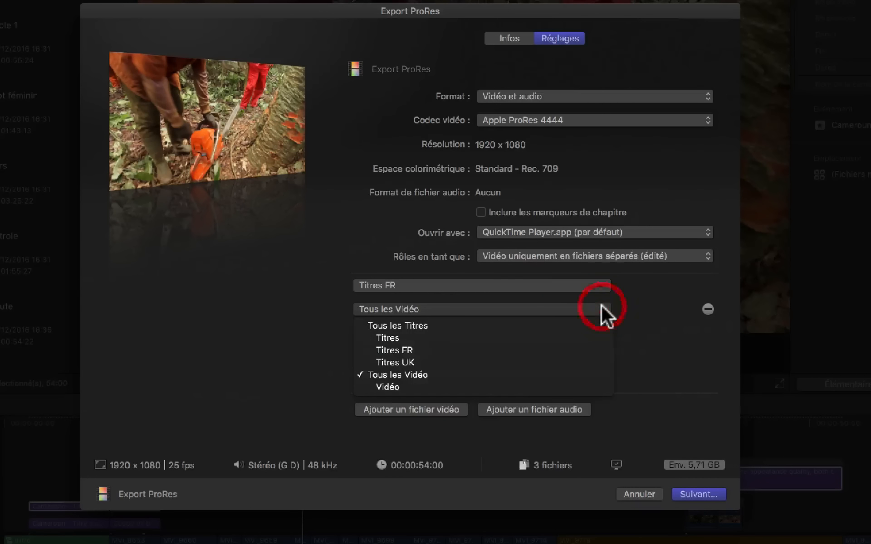
pyautogui.click(472, 362)
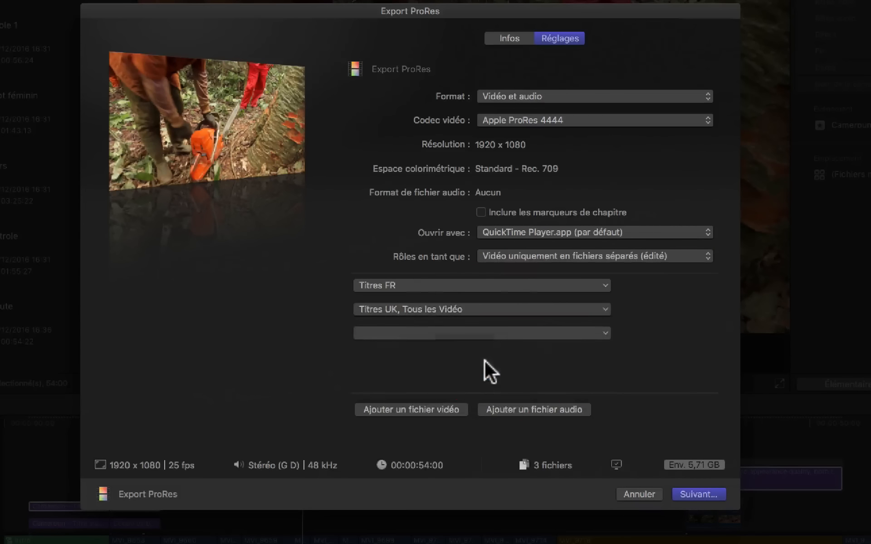
pyautogui.click(597, 309)
pyautogui.click(439, 376)
pyautogui.click(604, 331)
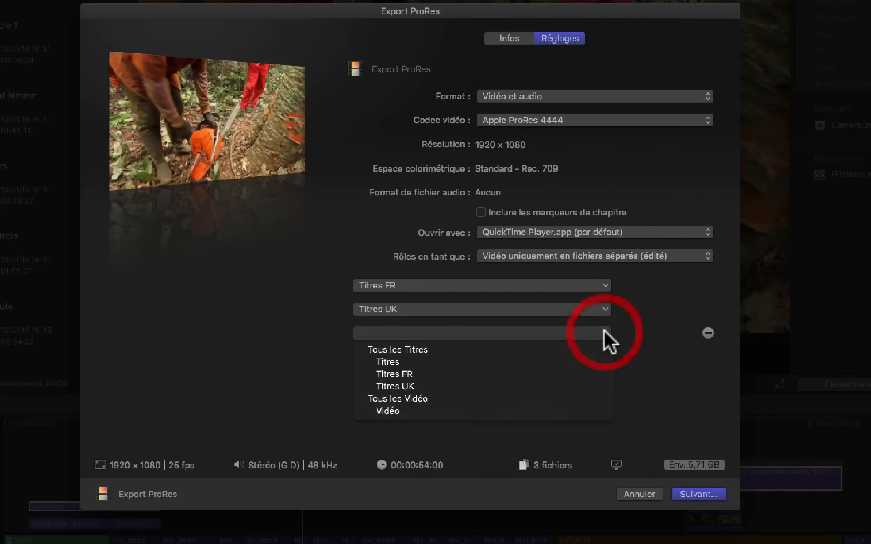
pyautogui.click(488, 401)
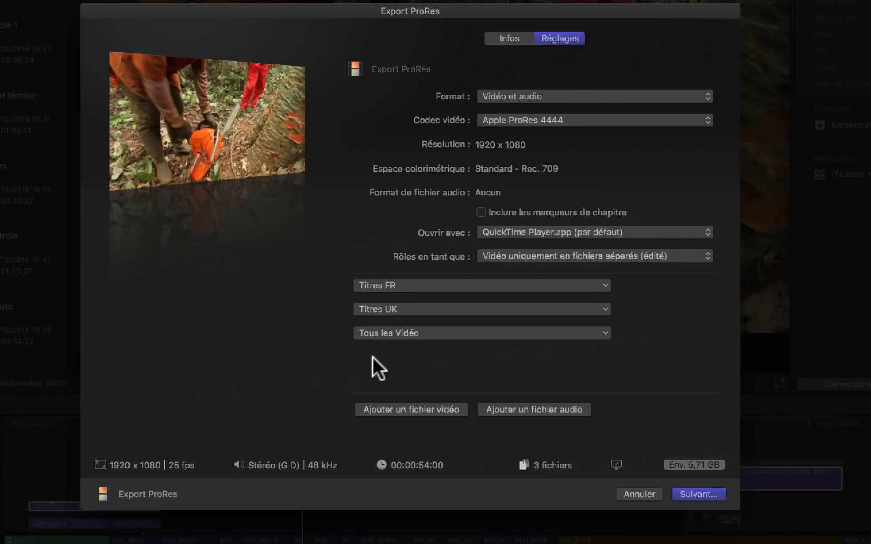
# Save the separate video files to the Desktop as "Coupe de bois DVD" and check the exported English title movie.
pyautogui.click(687, 491)
pyautogui.click(440, 44)
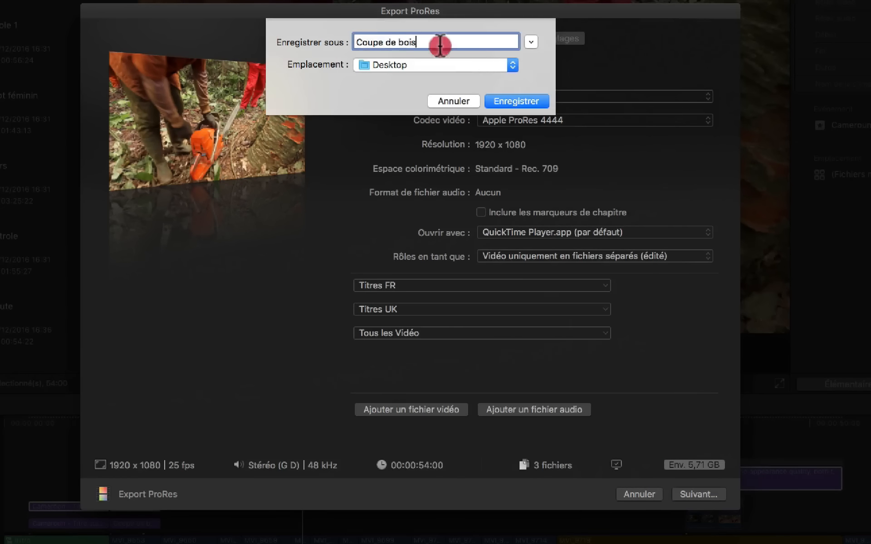
pyautogui.write('DVD')
pyautogui.click(529, 103)
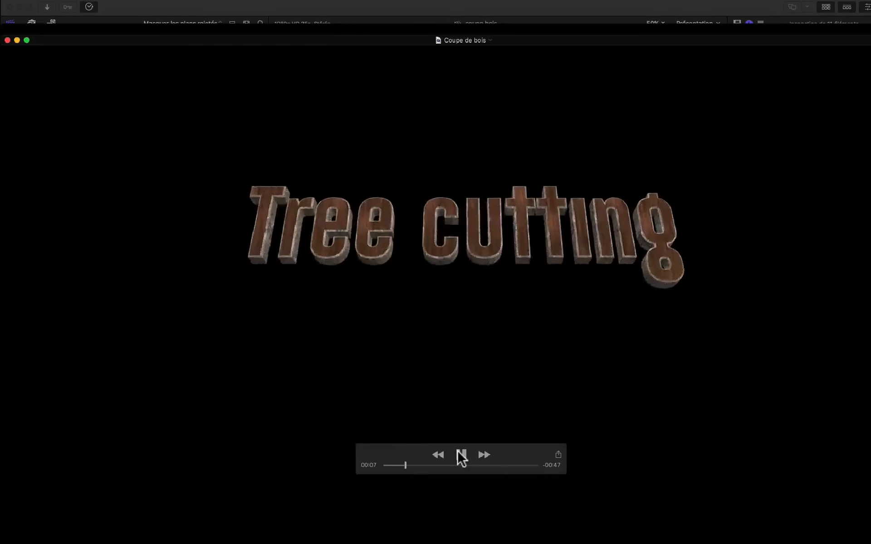
pyautogui.click(387, 465)
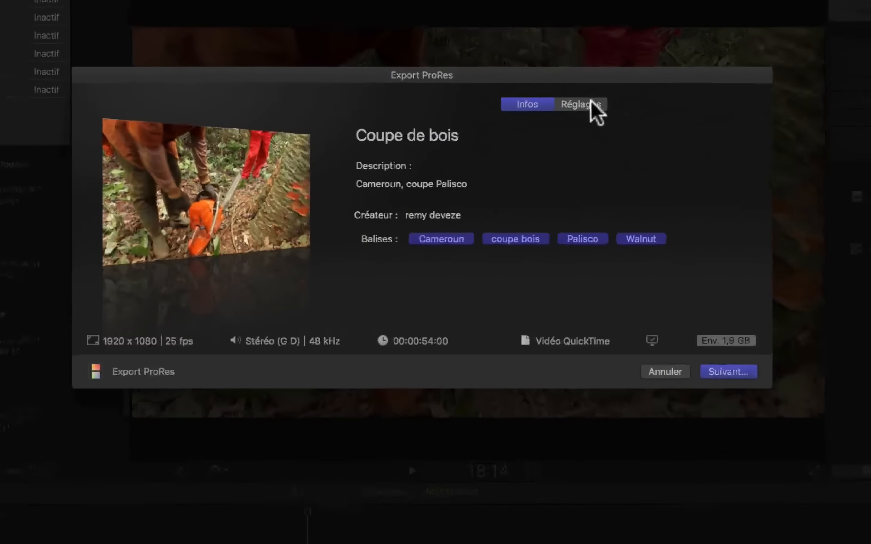
# Set the format of a new Export ProRes share to Audio seulement.
pyautogui.click(521, 111)
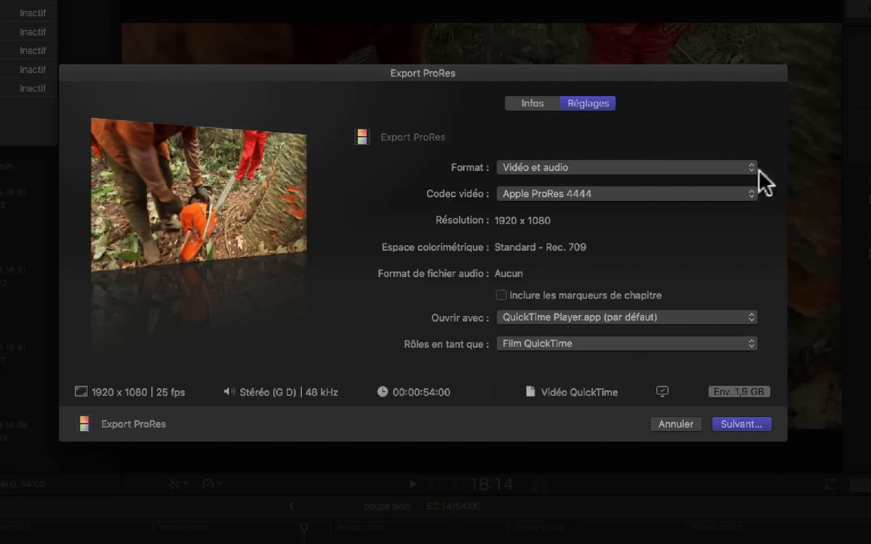
pyautogui.click(694, 169)
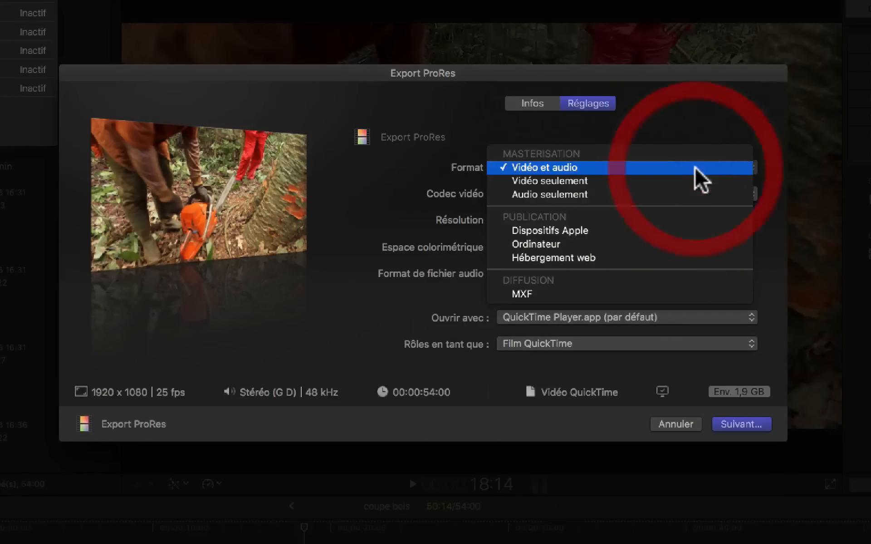
pyautogui.click(650, 195)
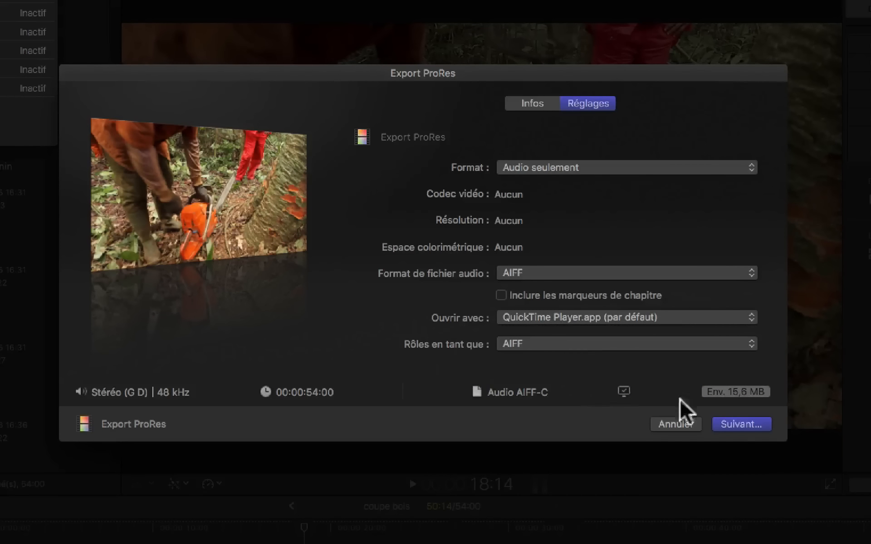
# Save the audio-only export to the Desktop under the name "Coupe de bois audio".
pyautogui.click(733, 426)
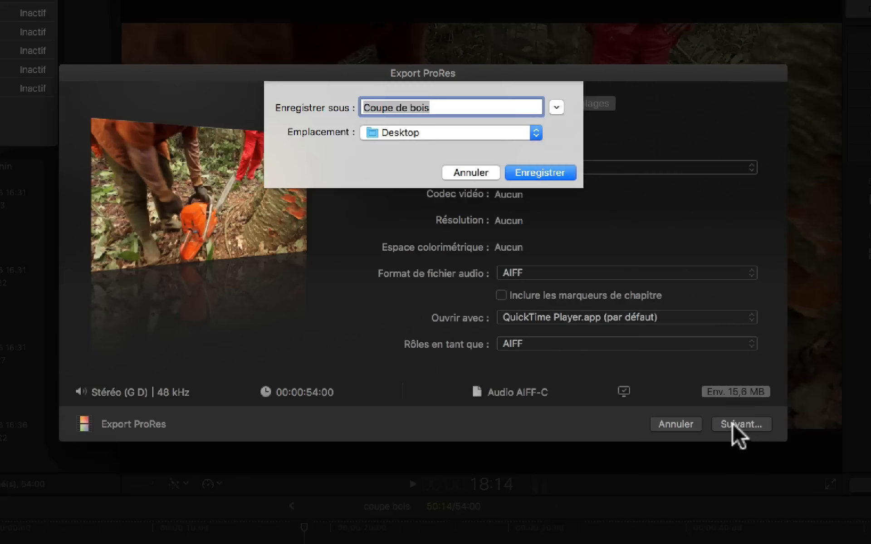
pyautogui.click(461, 109)
pyautogui.write('audio')
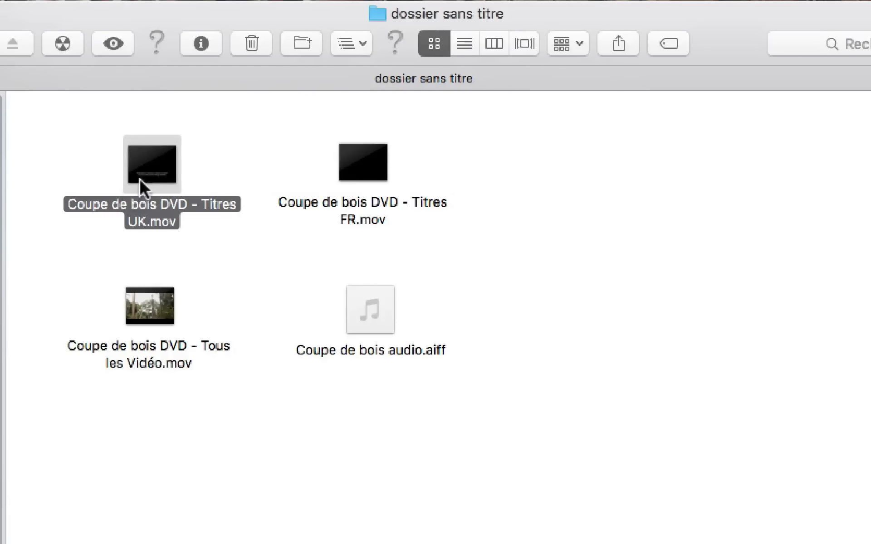
# Look over the exported Titres UK, Titres FR, Tous les Vidéo and audio files in the Finder folder.
pyautogui.click(336, 150)
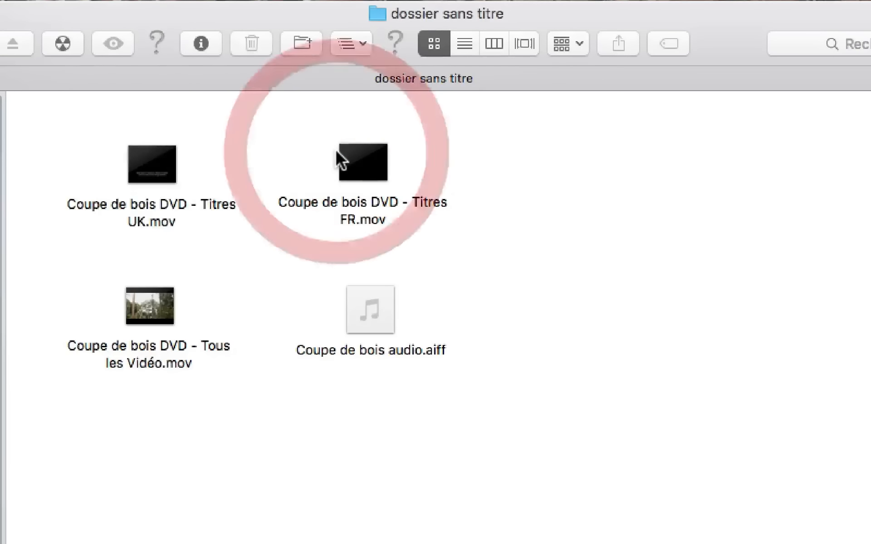